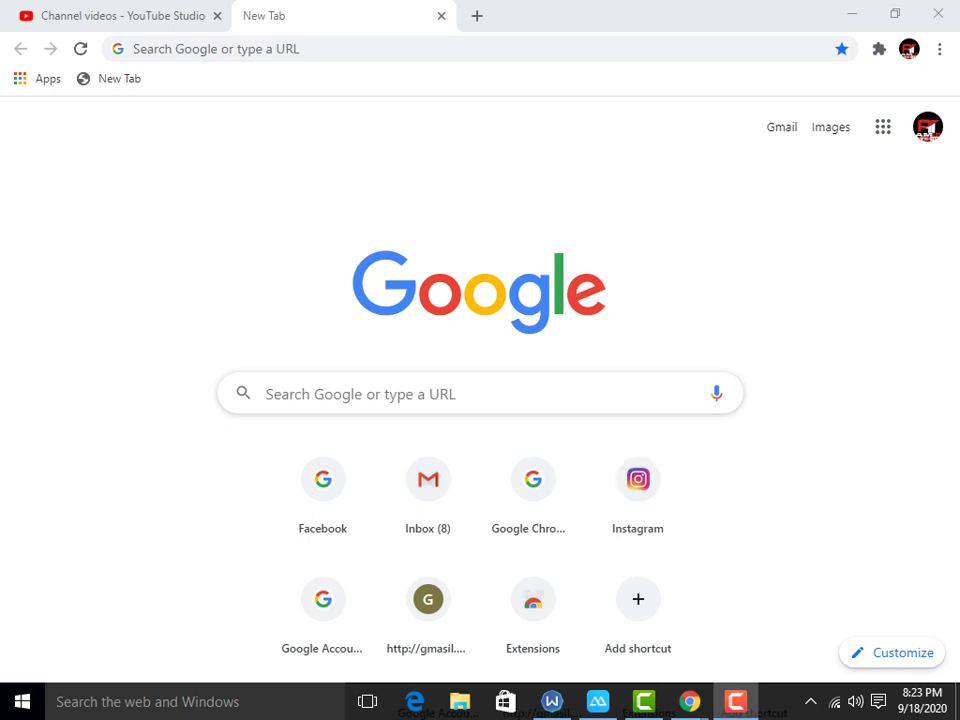
Step: Search Google for apponfly, open the AppOnFly Cloud site, then close its tab
mouse_move(551, 701)
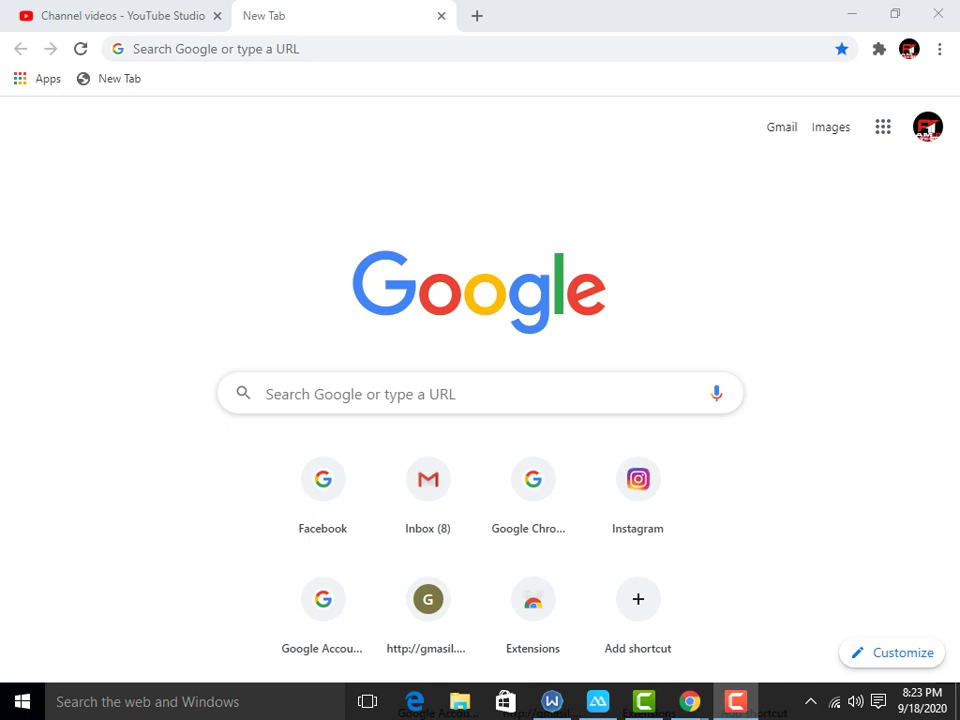
left_click(266, 393)
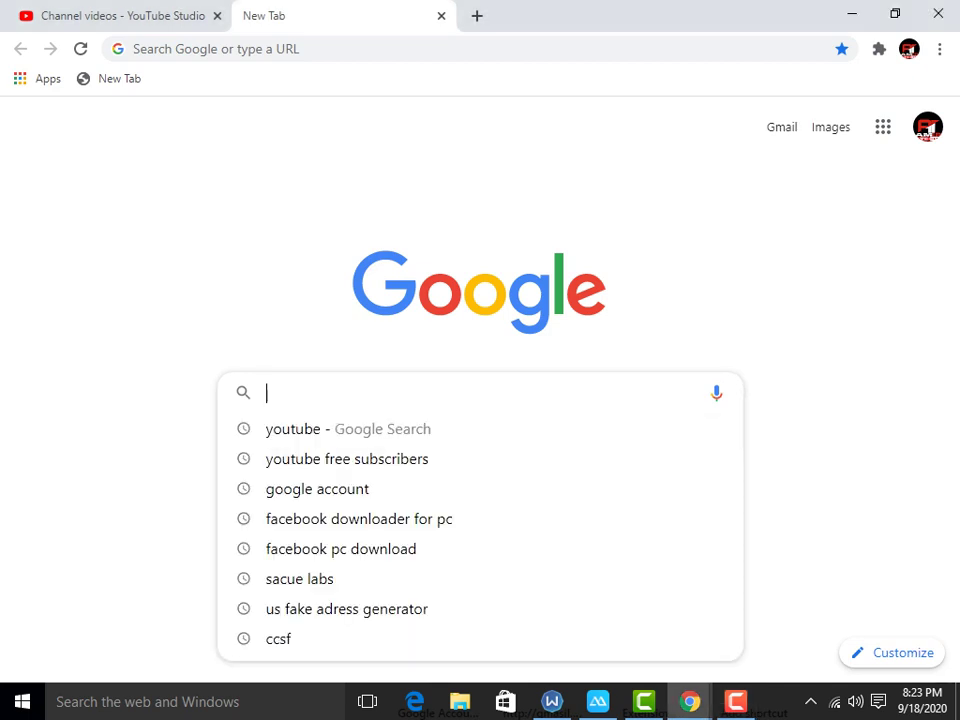
type("appon")
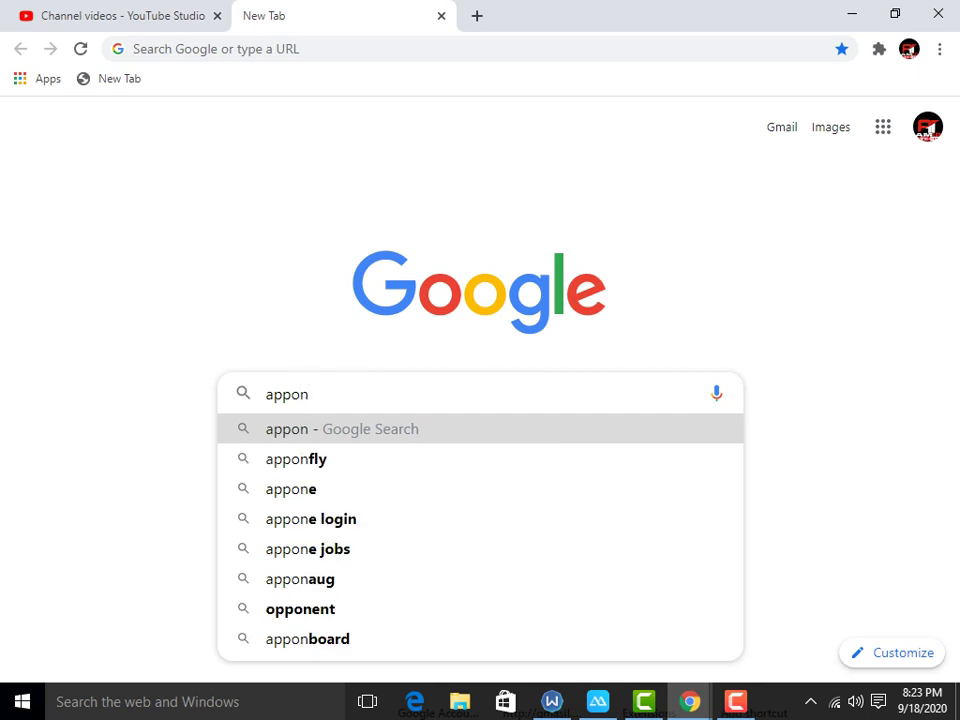
type("fly")
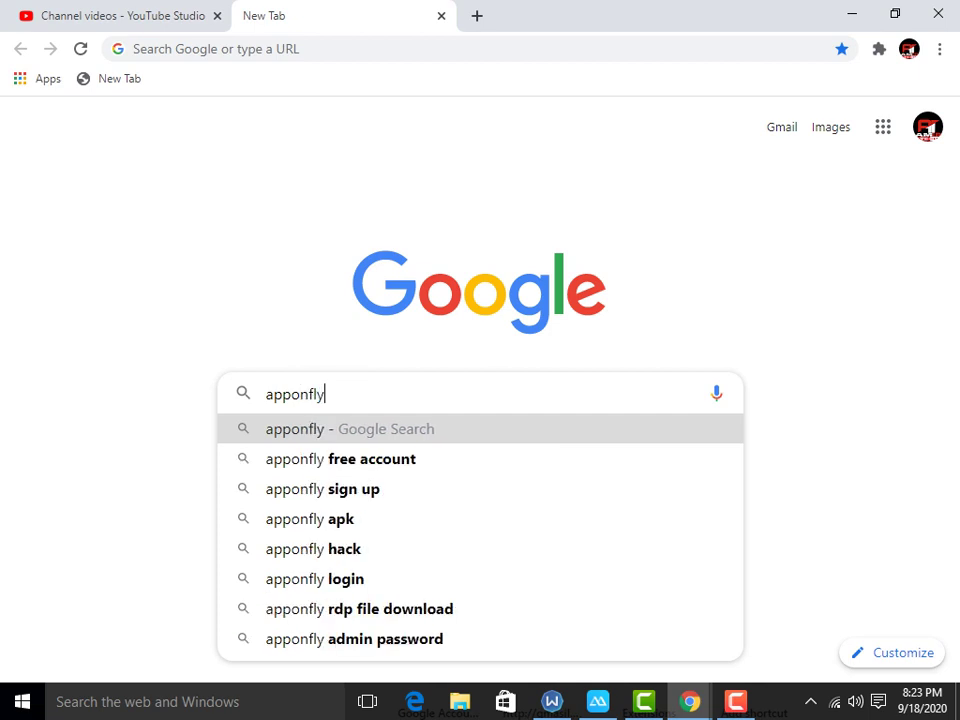
key("Return")
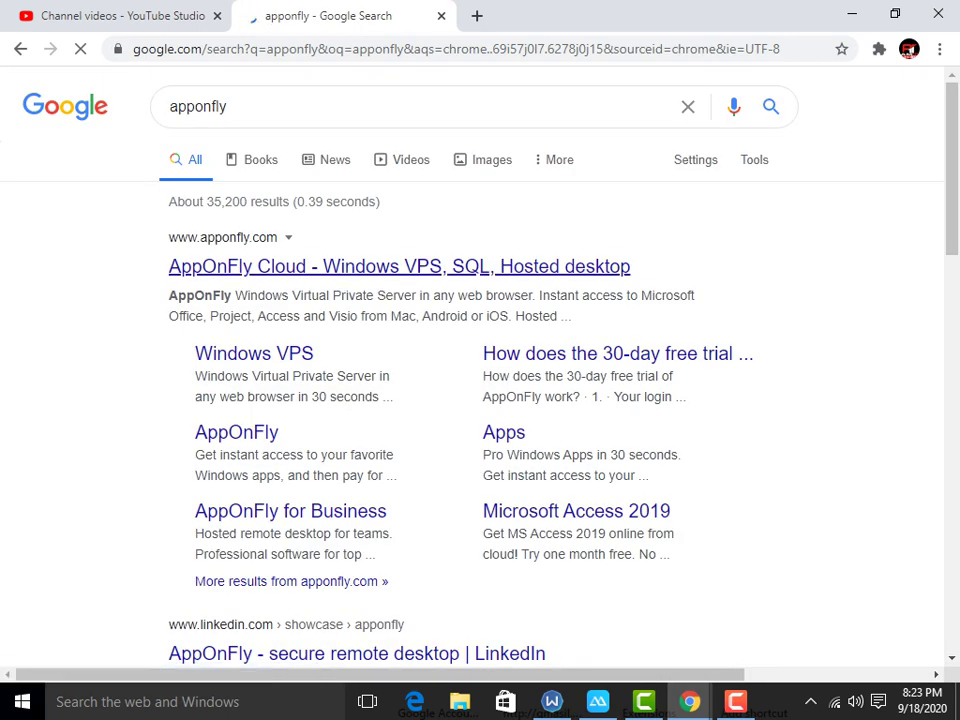
left_click(399, 266)
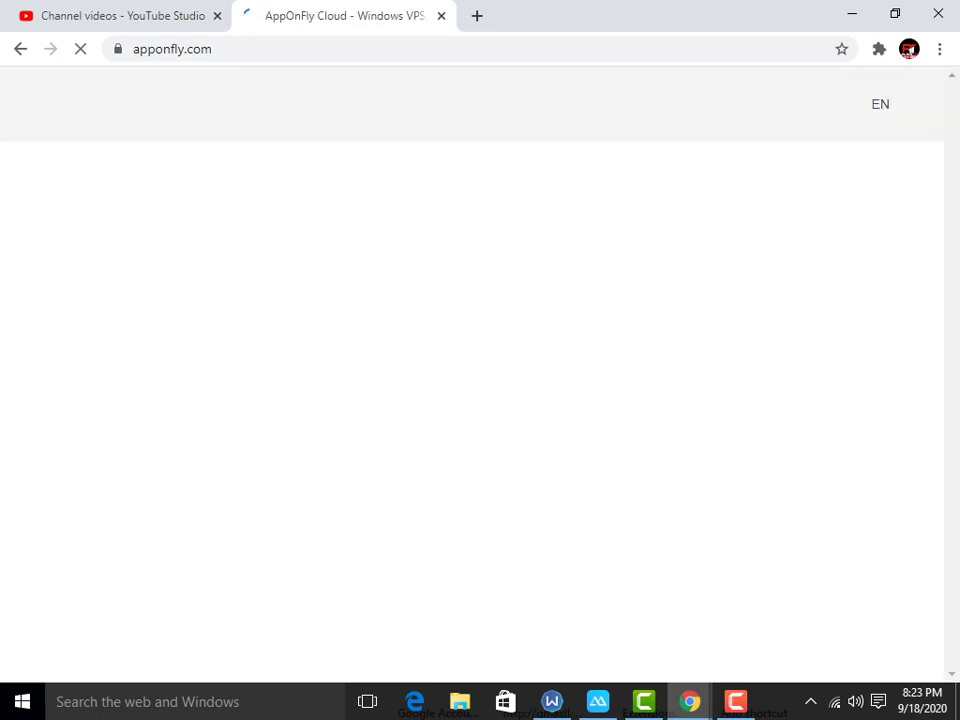
key("ctrl+w")
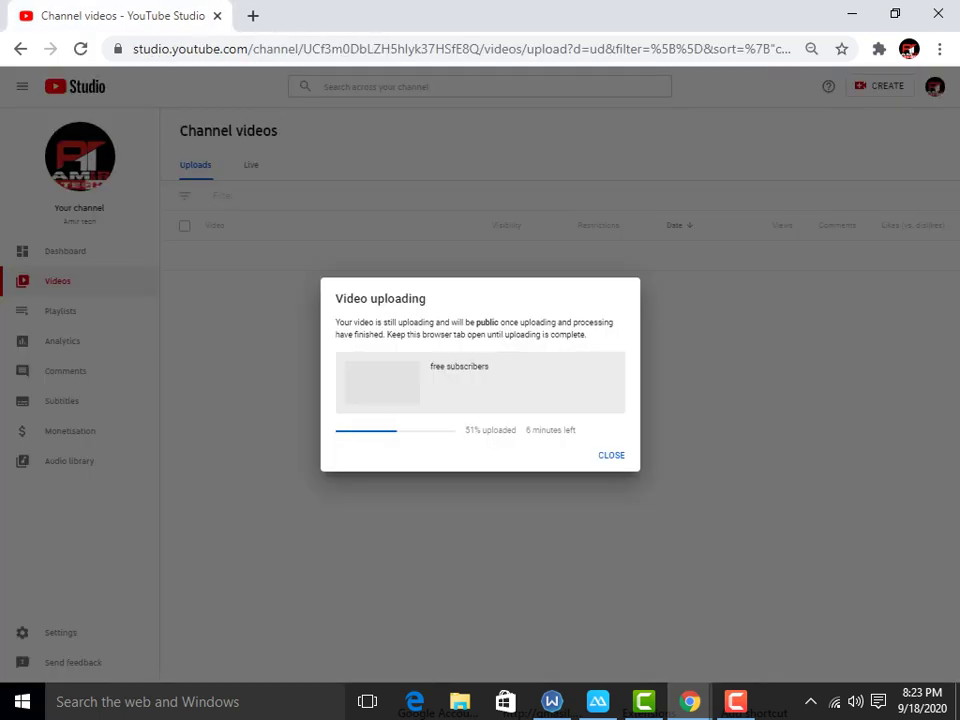
Step: Open a new incognito window and search for apponfly in it
key("ctrl+t")
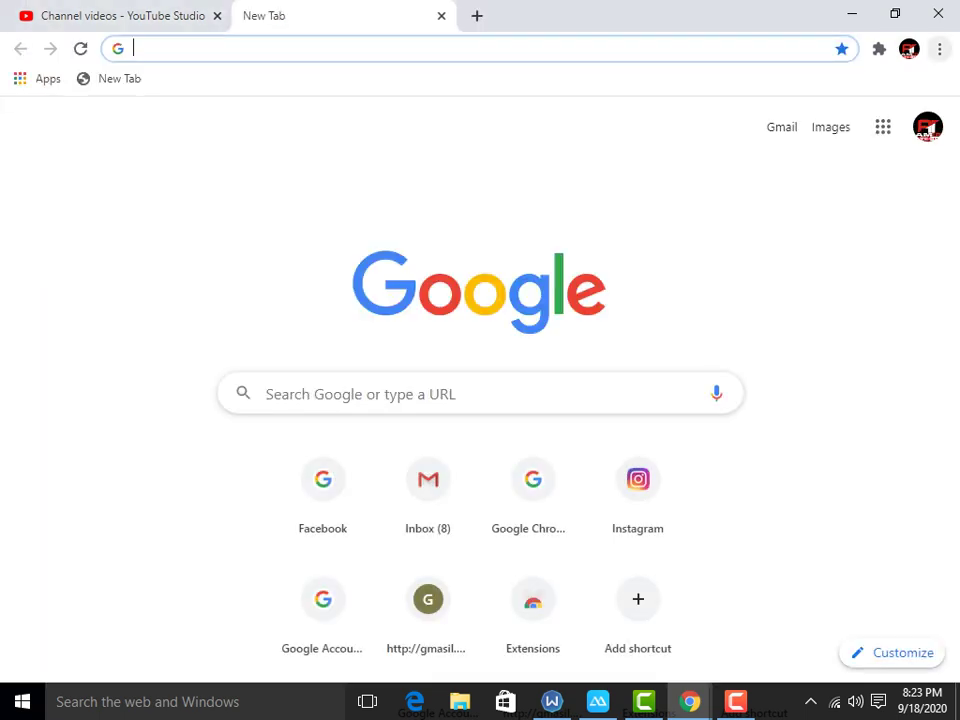
key("alt+f")
key("Down")
key("Down")
key("Down")
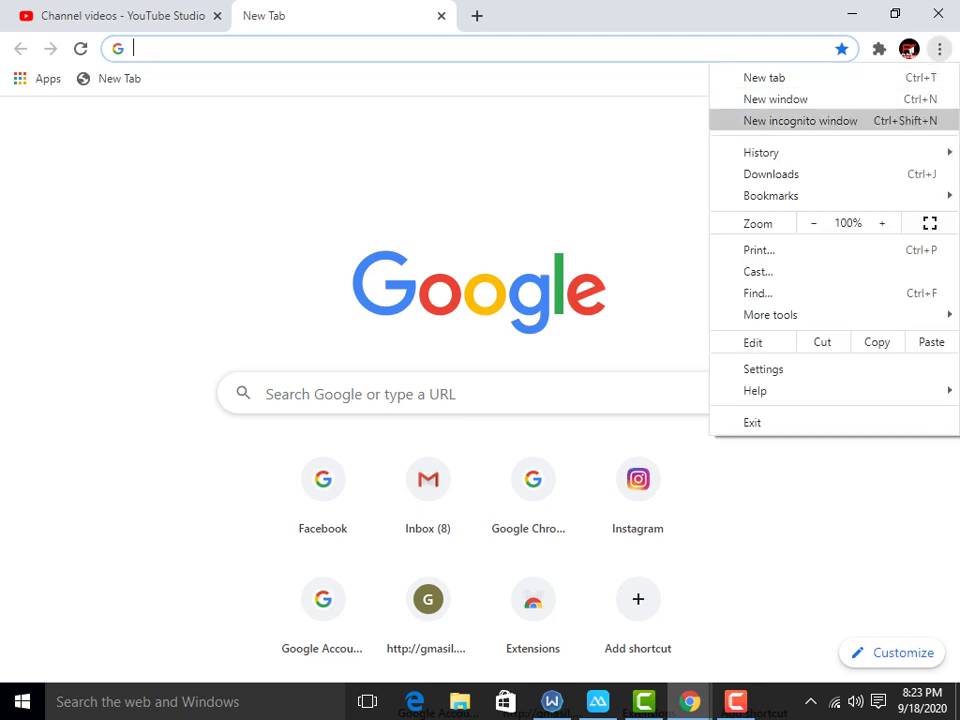
key("Return")
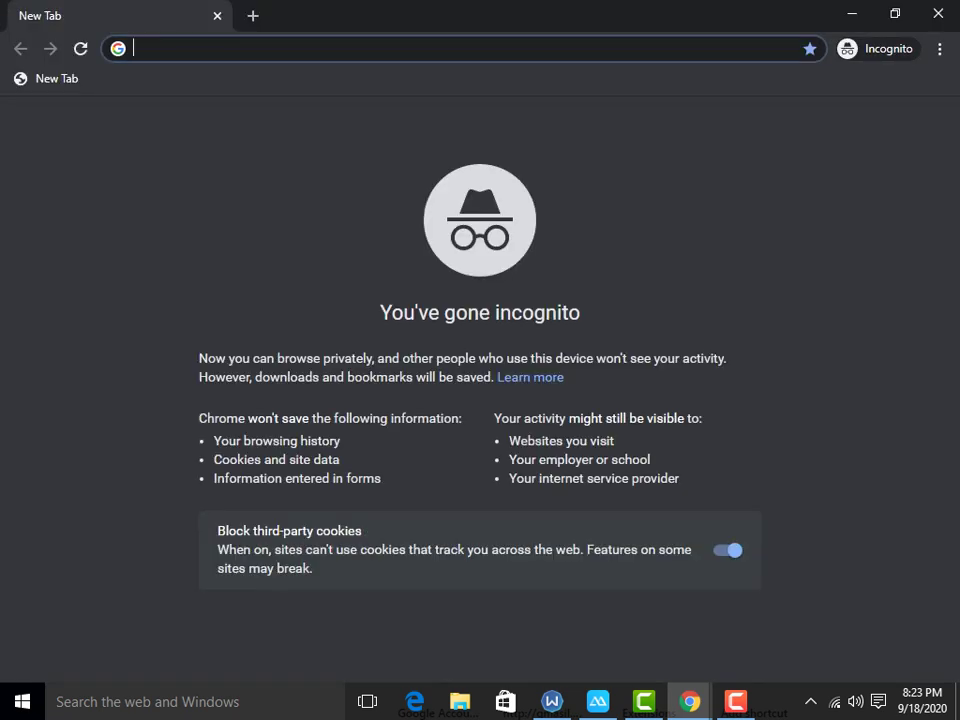
type("a")
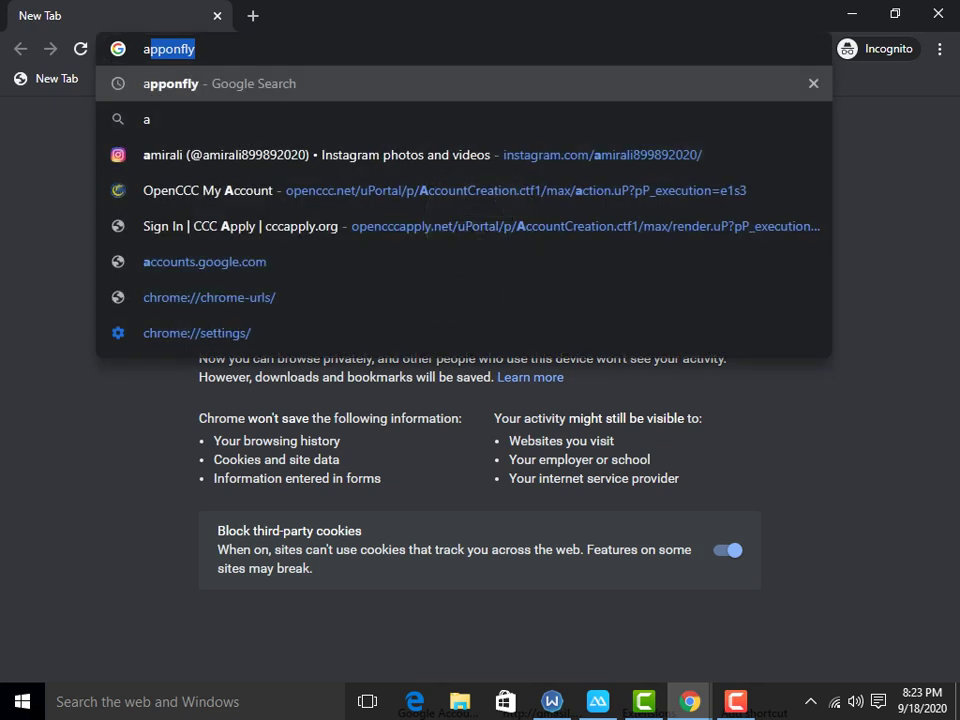
type("pponfly")
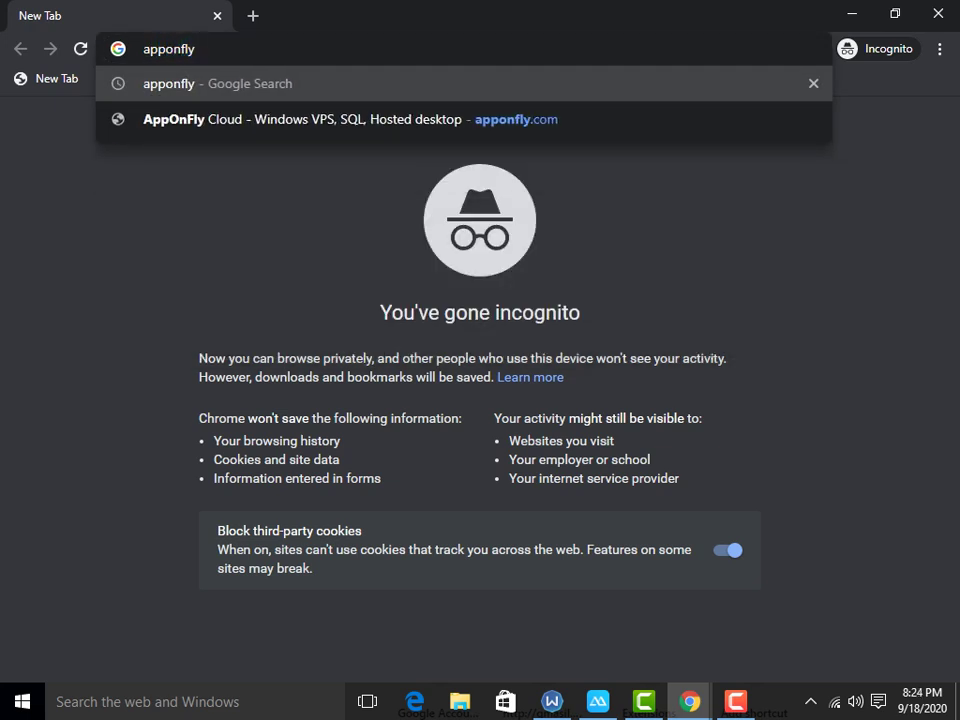
key("Return")
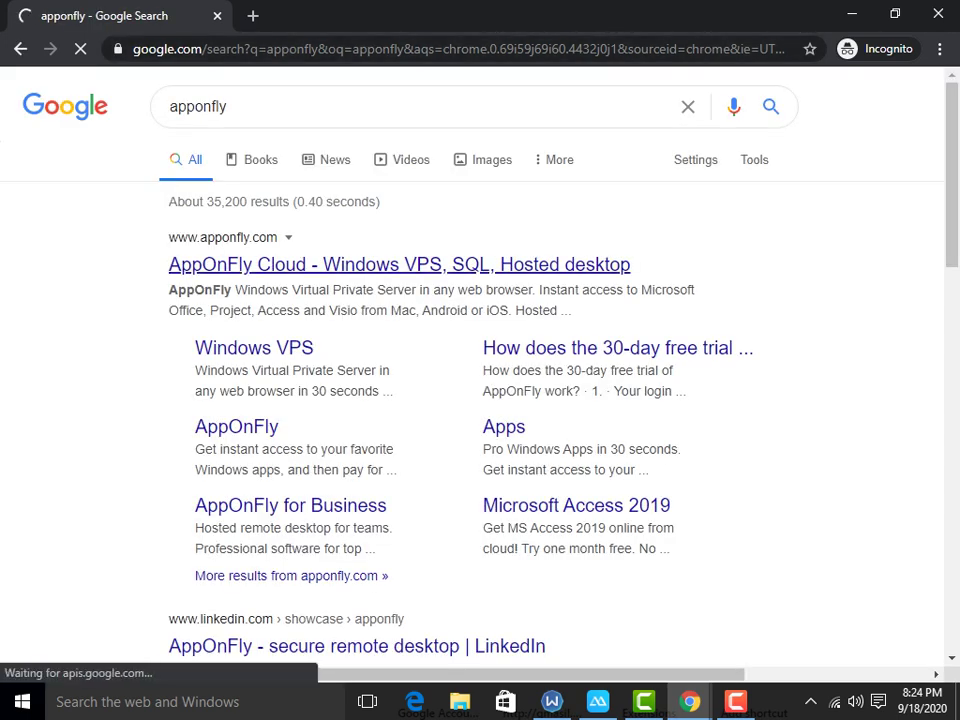
Step: Open the AppOnFly Cloud site from the results and start its free trial
left_click(399, 264)
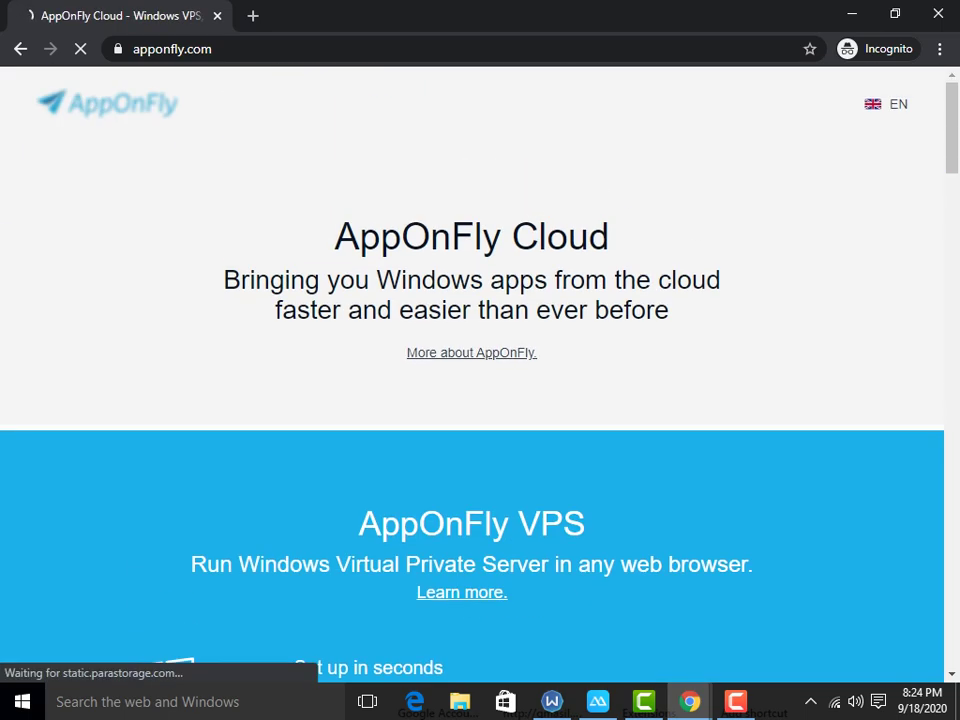
scroll(471, 390, "down", 6)
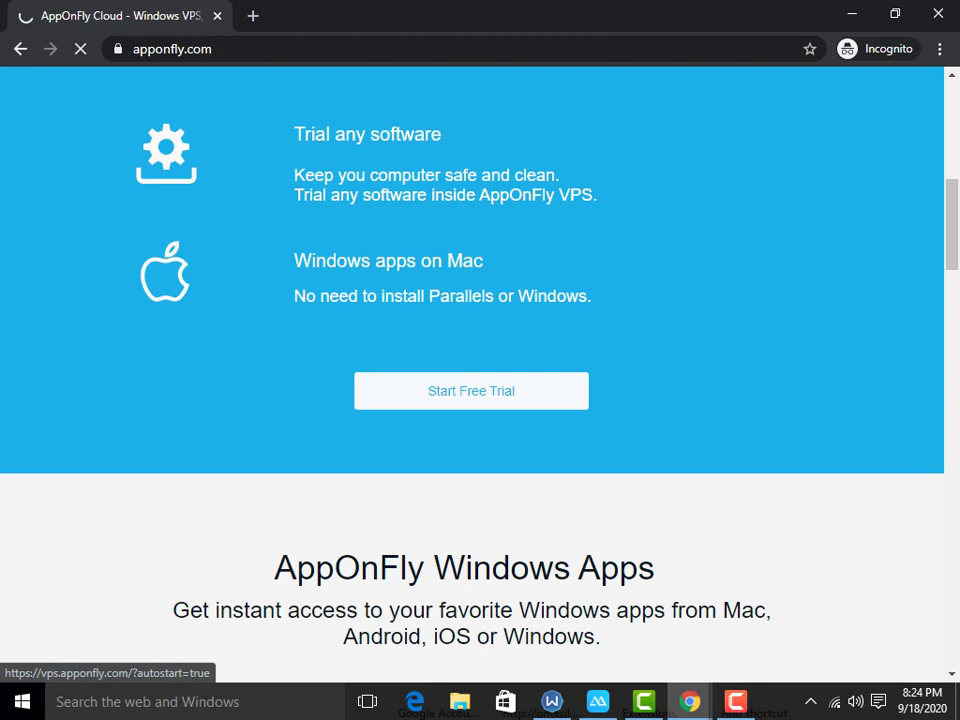
scroll(471, 390, "down", 2)
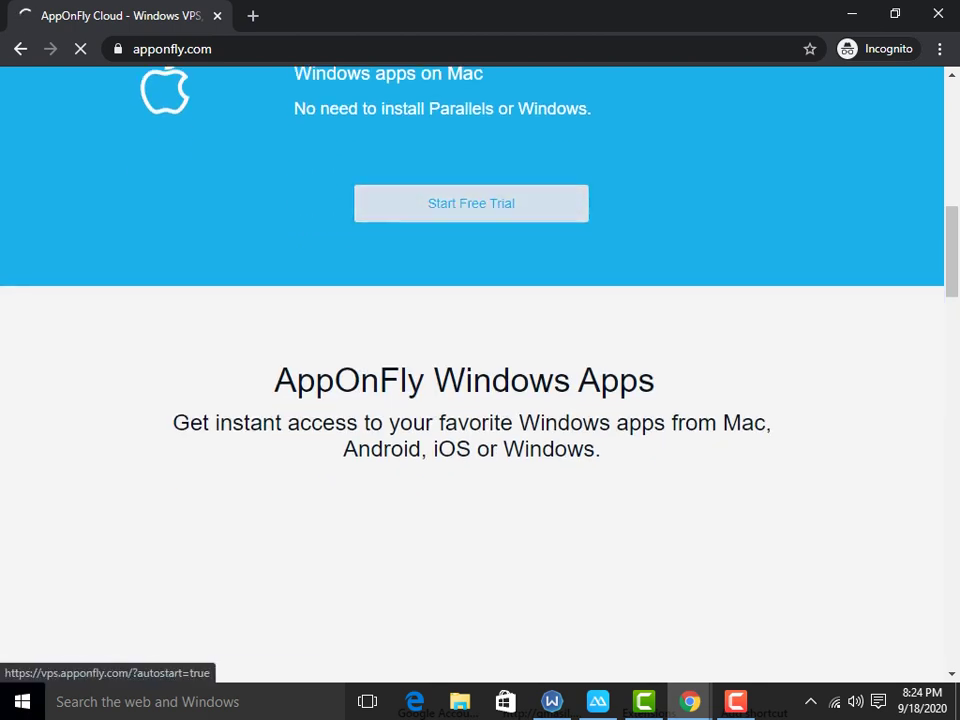
left_click(471, 203)
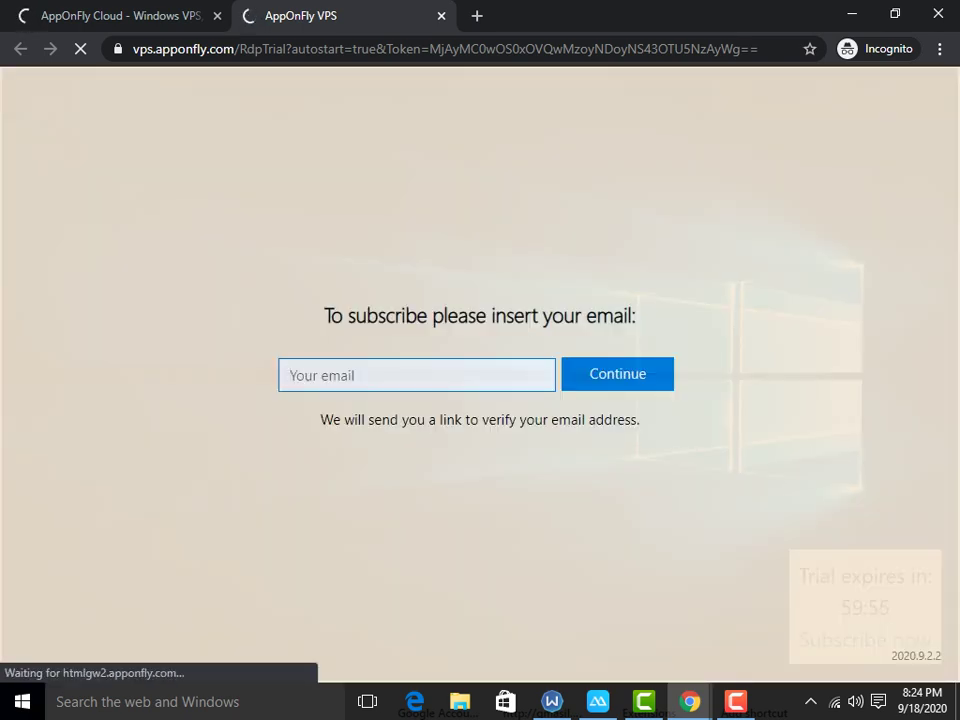
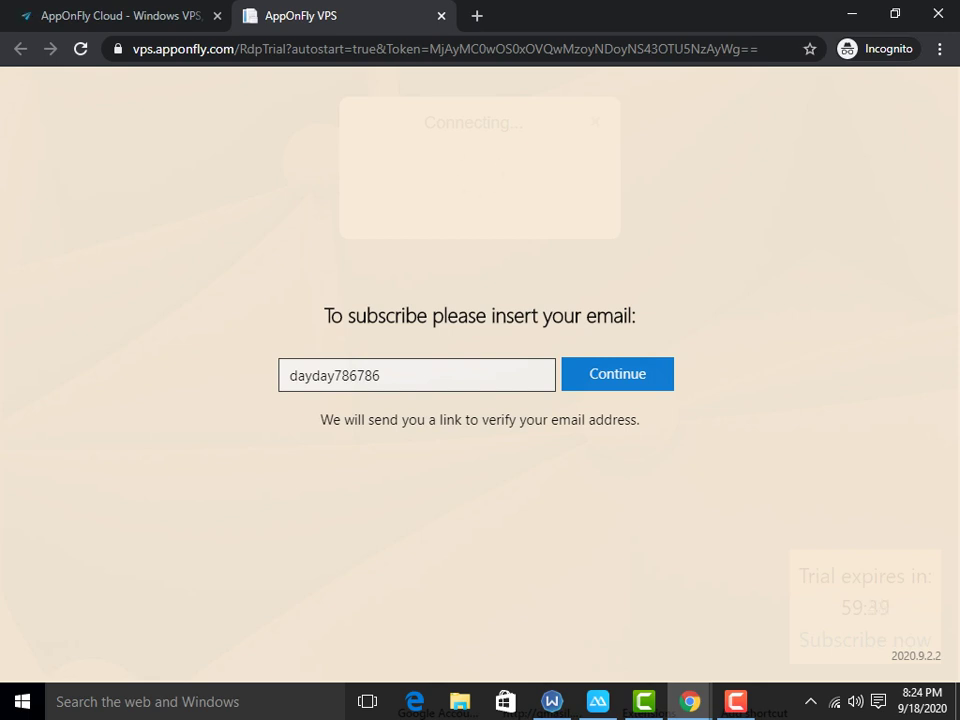
key("Return")
left_click(381, 375)
type("@gmail.co")
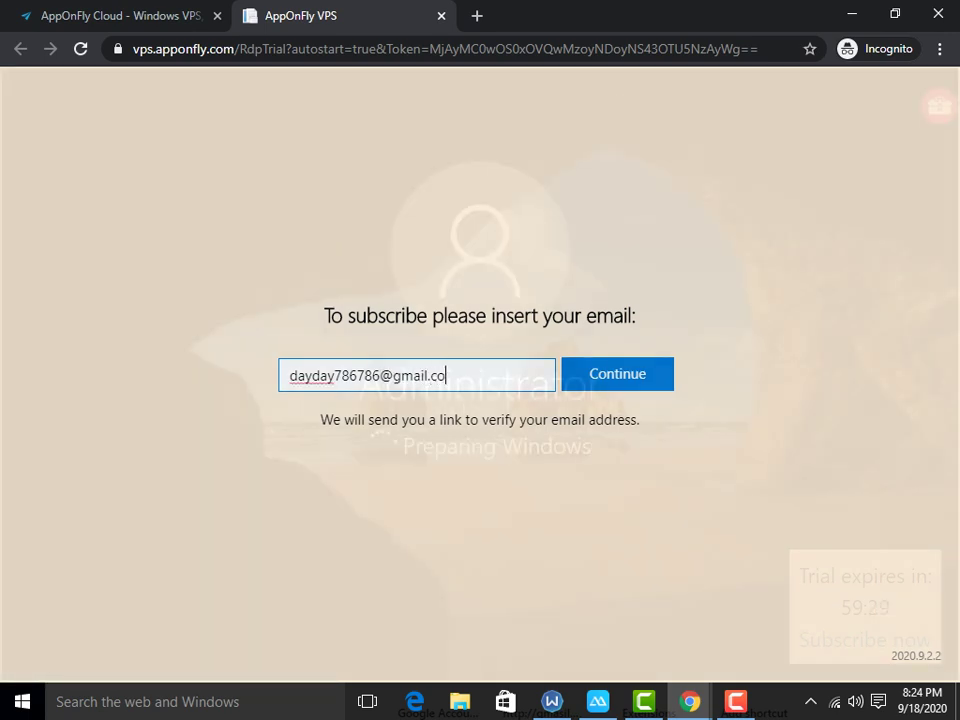
type("m")
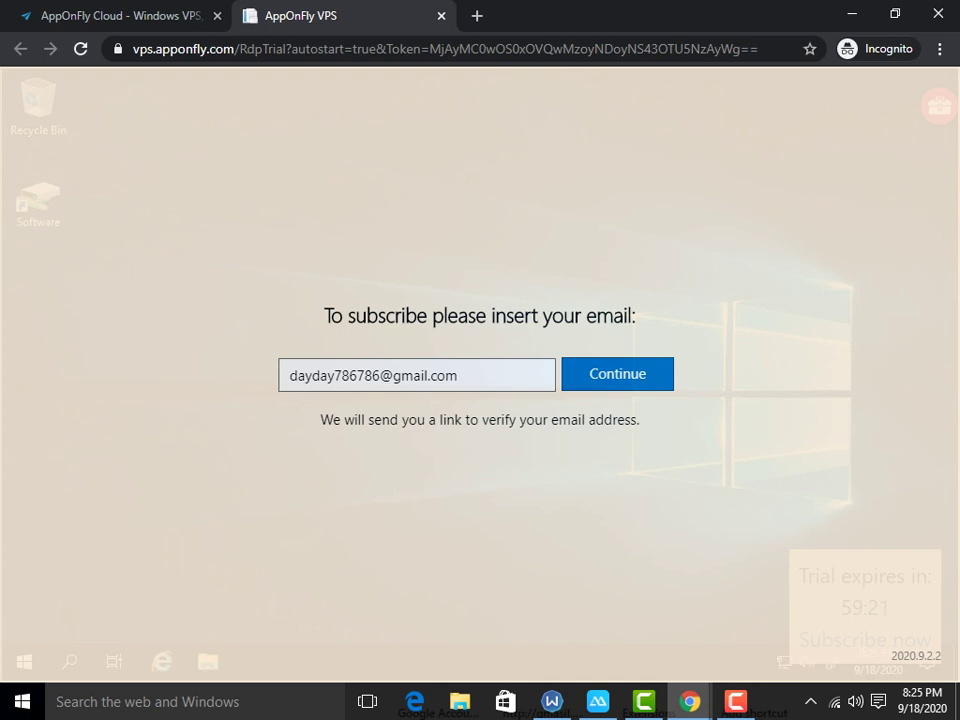
Step: Submit the trial email and load dgmail.com in a new incognito tab
key("Return")
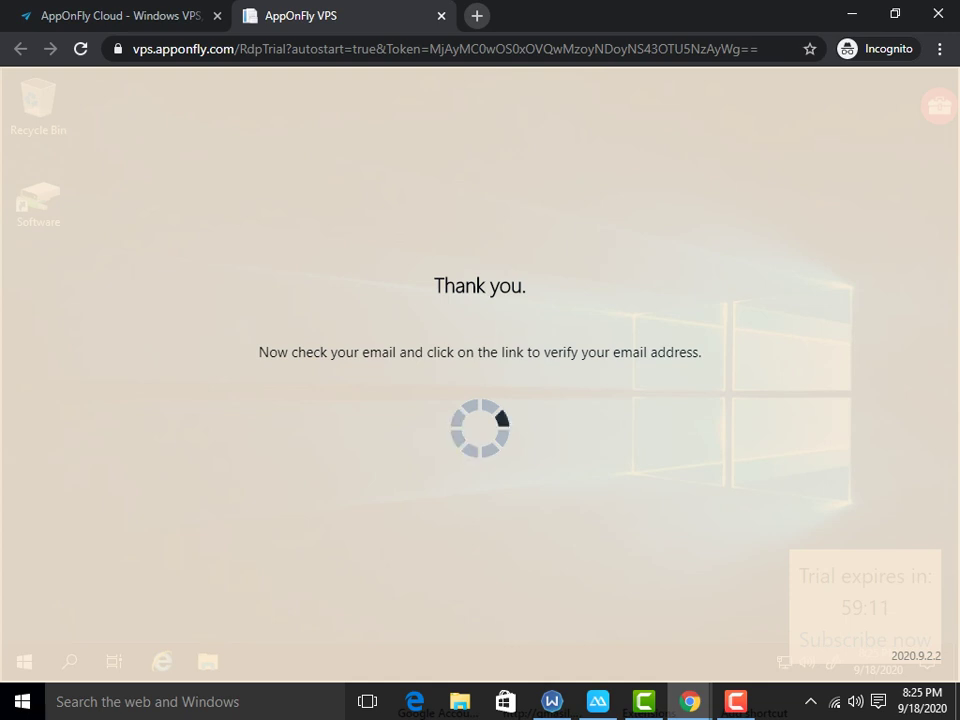
left_click(477, 15)
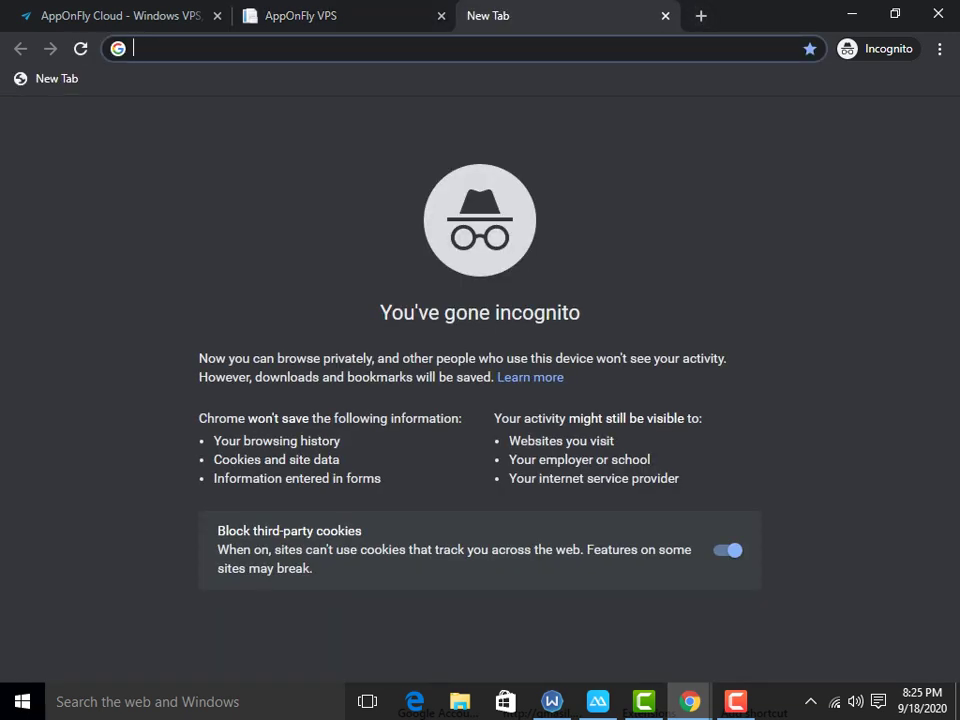
type("dgm")
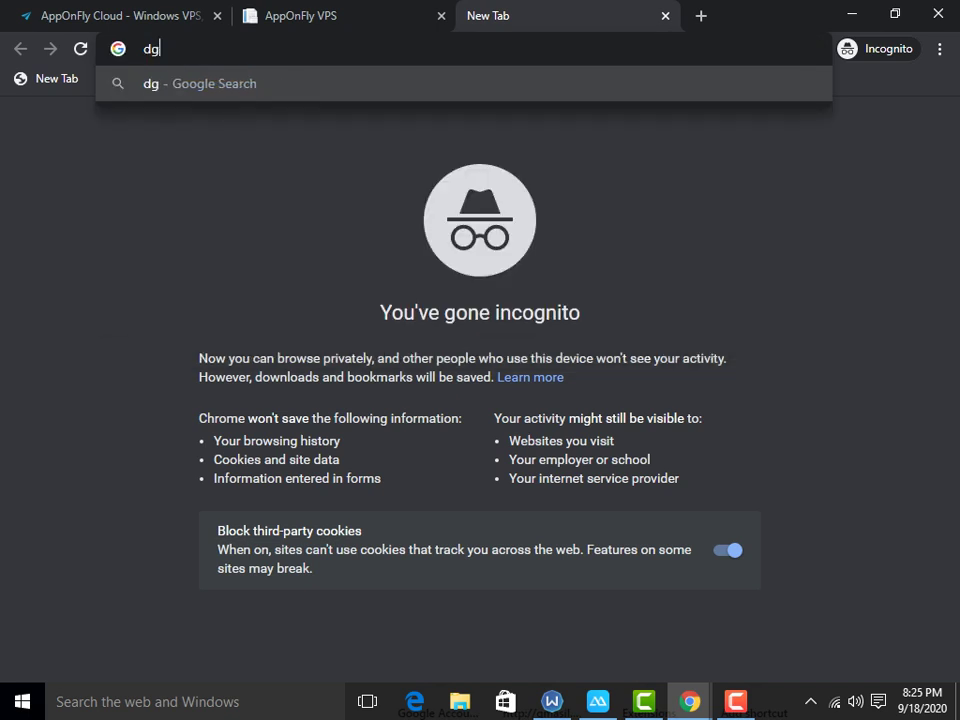
type("ail.com")
key("Return")
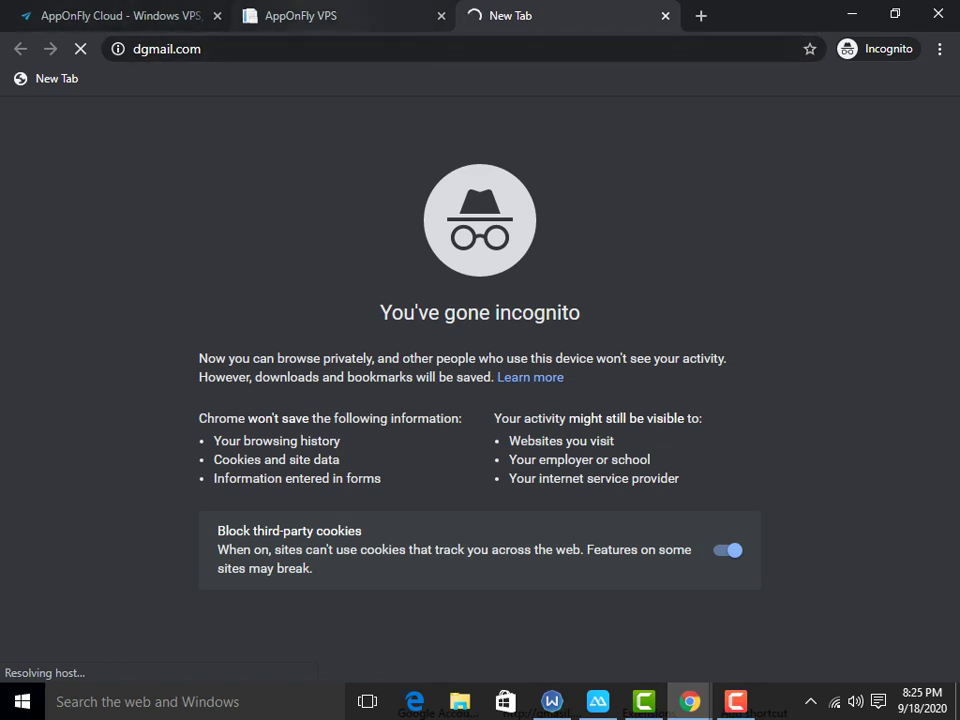
Step: Close the mistyped dgmail.com tab and open a fresh blank incognito tab
key("ctrl+shift+Tab")
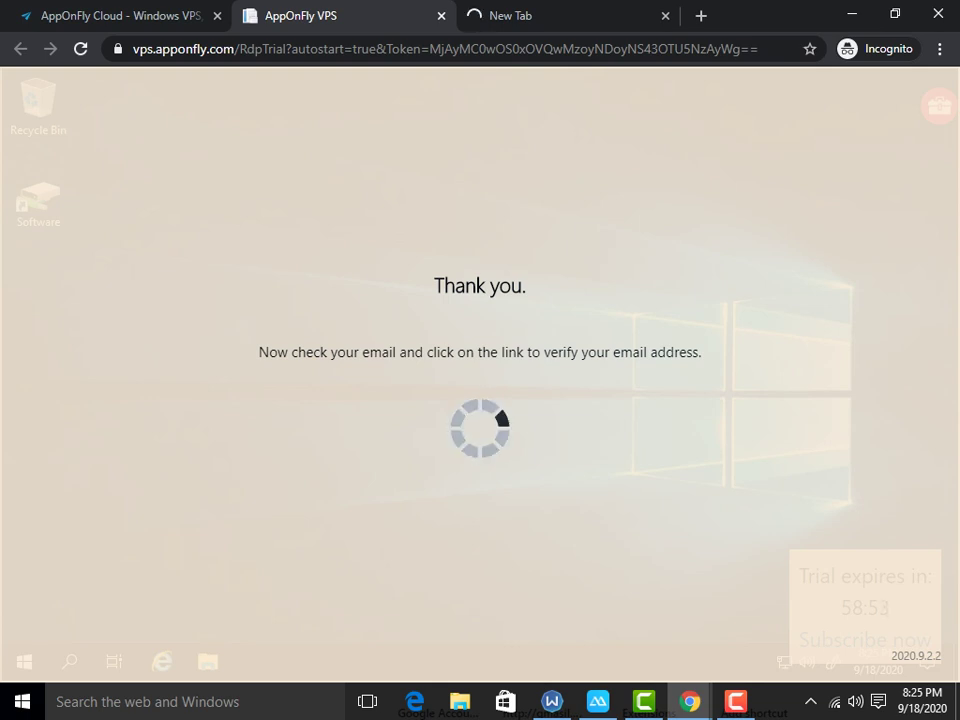
key("ctrl+Tab")
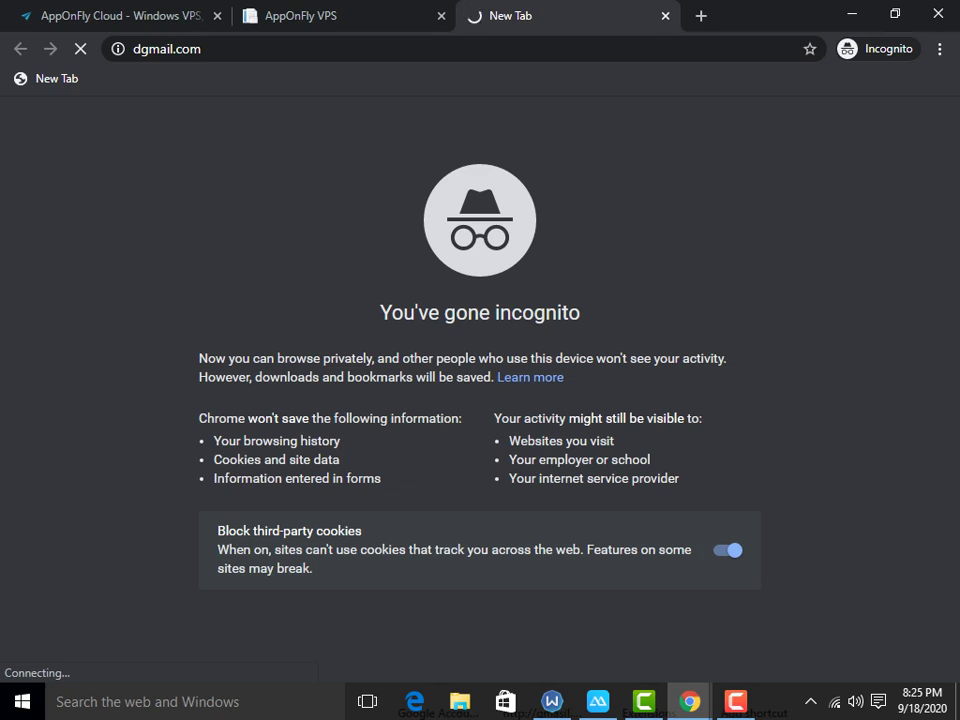
key("ctrl+w")
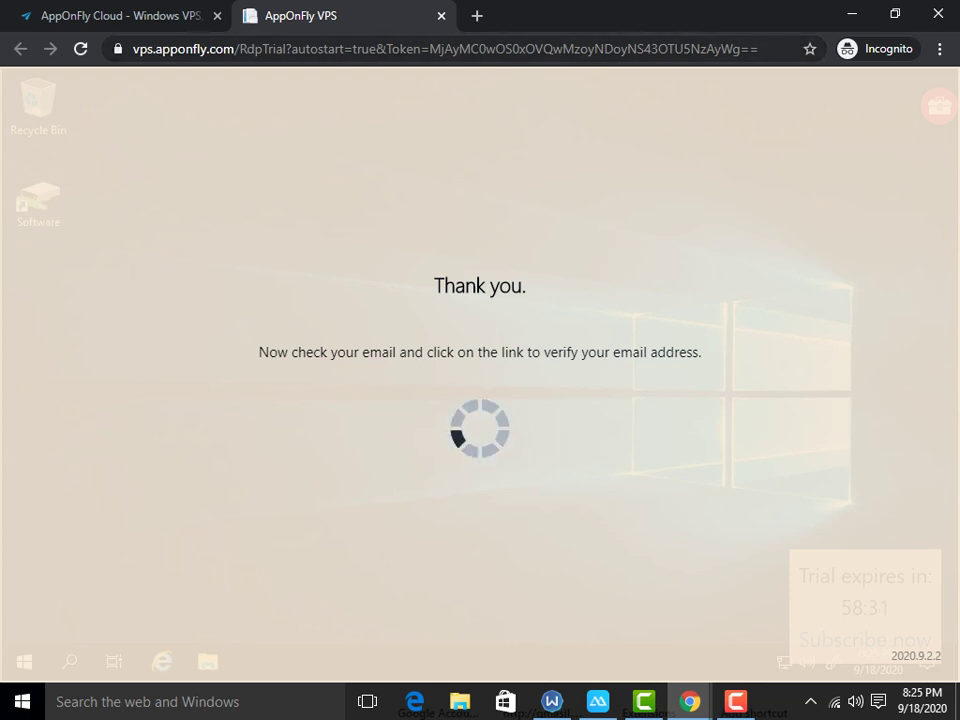
key("ctrl+t")
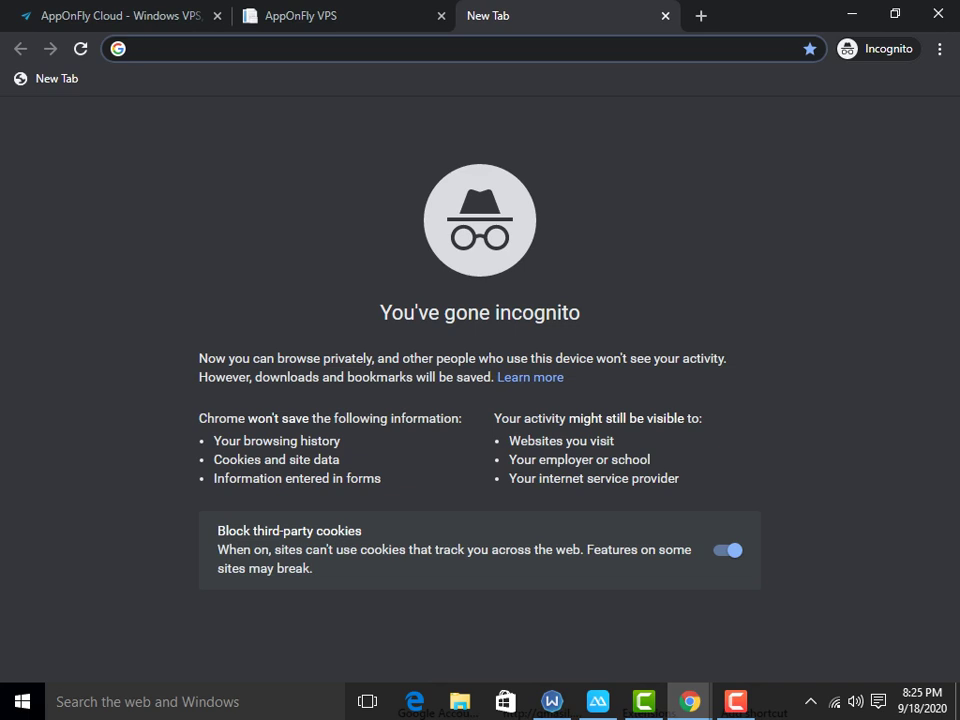
Step: Load gmail.com and go to its Google sign-in page
type("gmail")
key("Return")
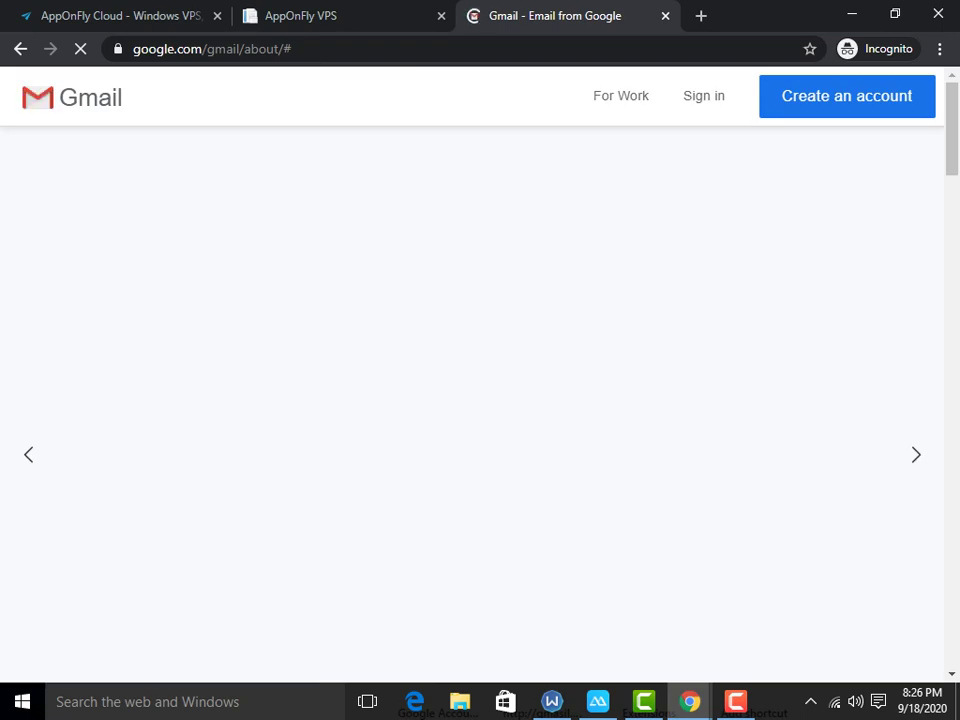
left_click(704, 95)
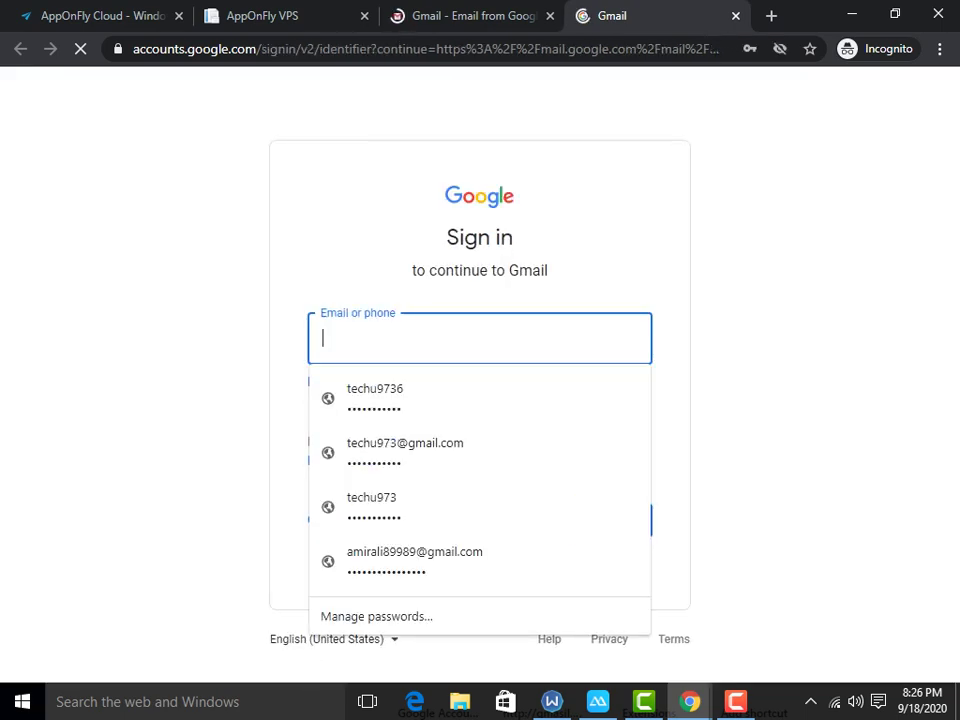
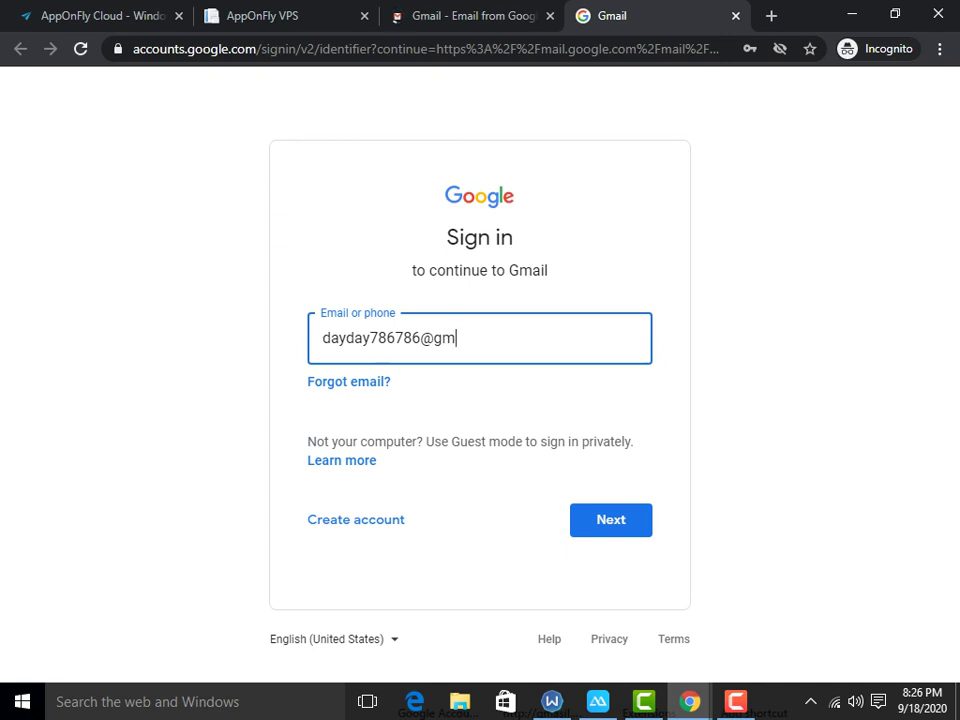
Step: Sign in to Gmail with the account's e-mail address and password
key("Return")
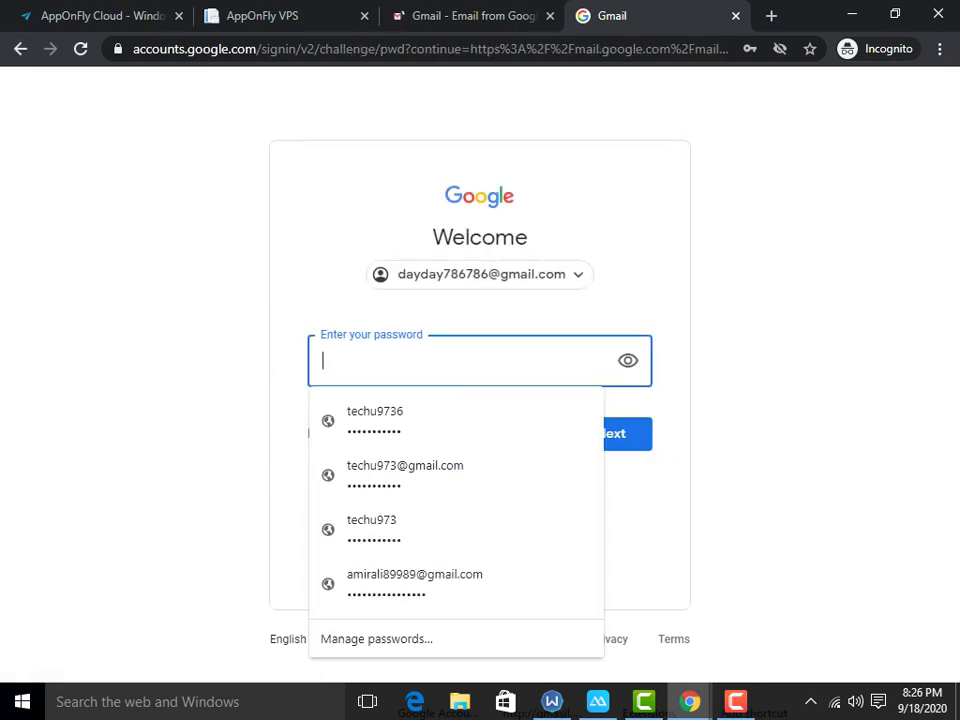
type("•••••••")
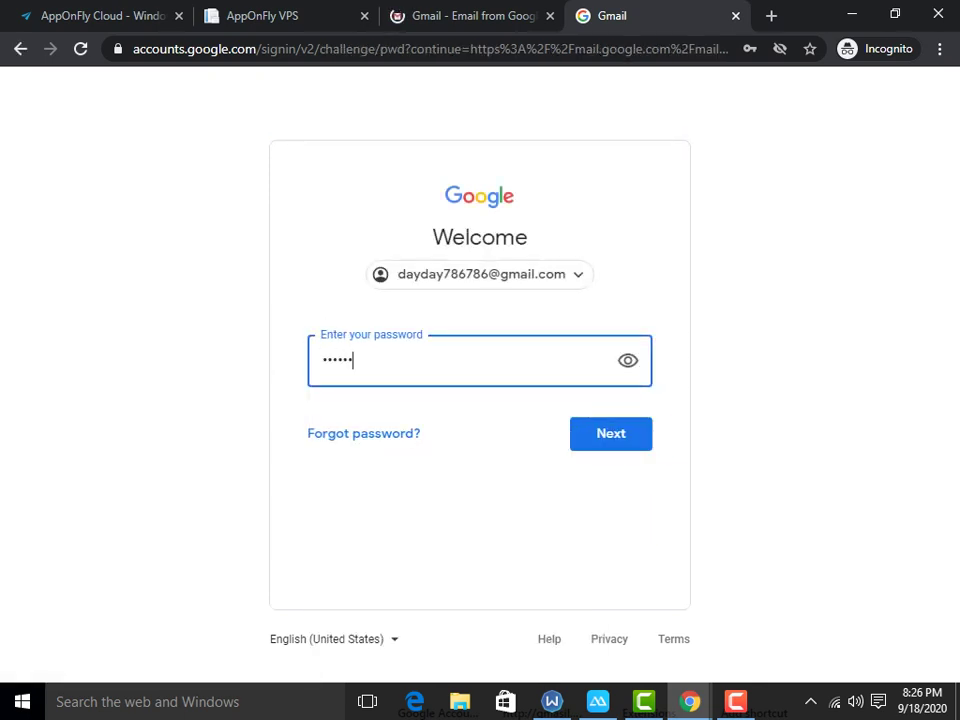
type("••••")
key("Return")
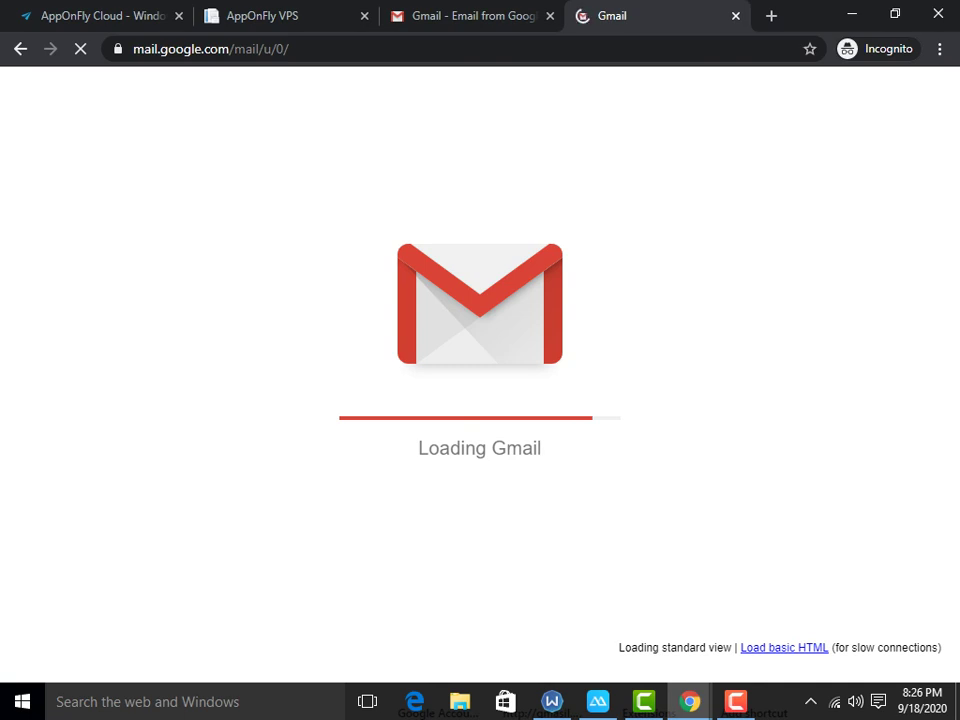
Step: Return to the Gmail inbox tab and open the AppOnFly VPS Team verification email
key("ctrl+2")
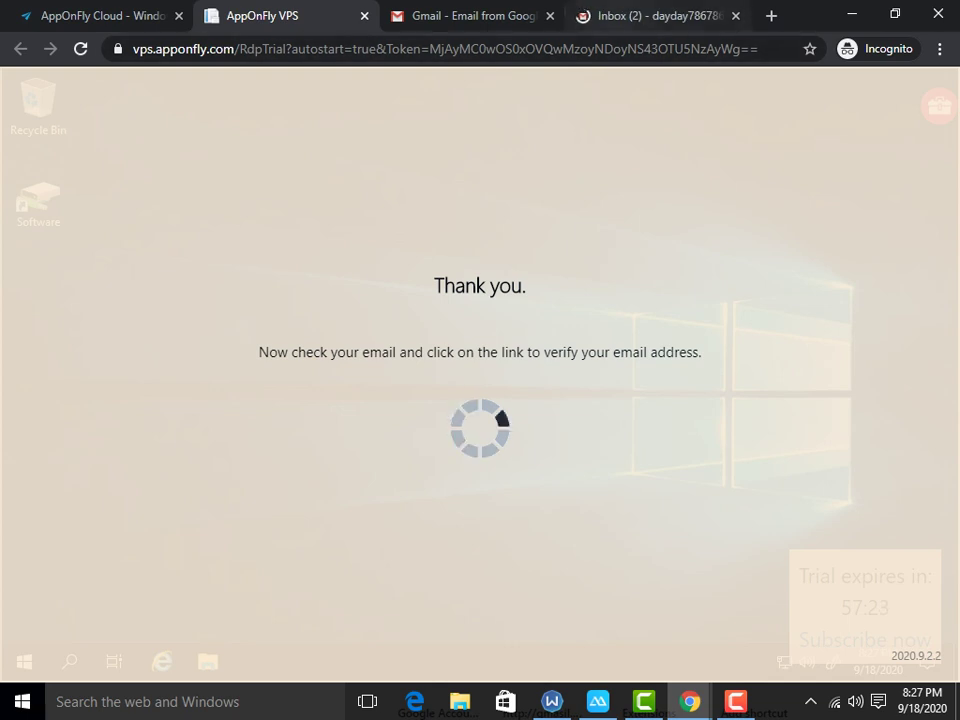
key("ctrl+4")
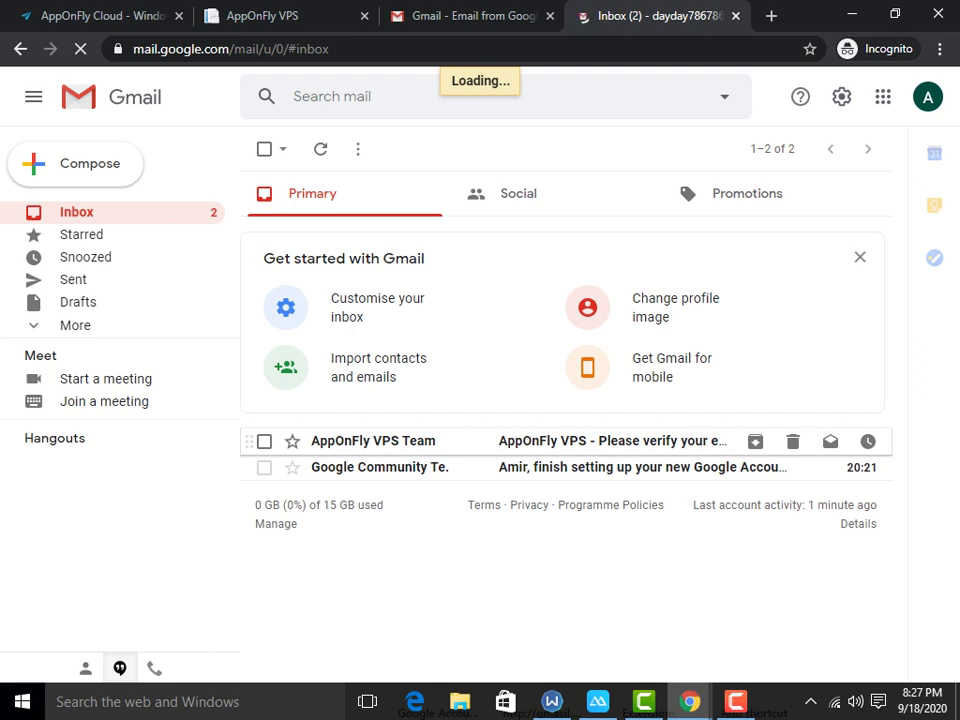
left_click(560, 441)
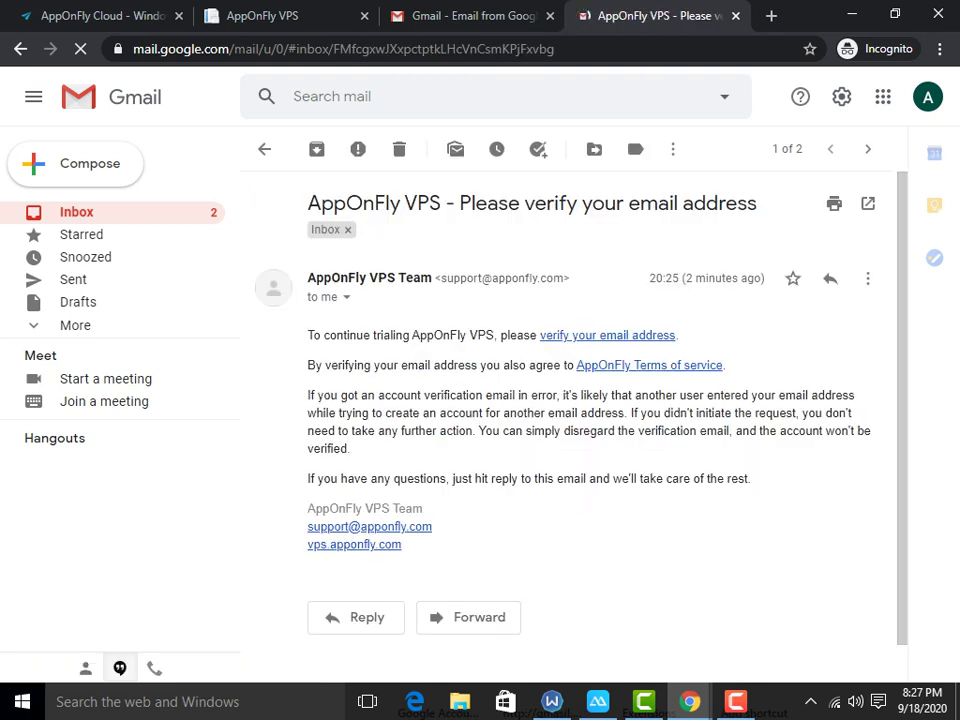
Step: Follow the verify-your-email link, close the confirmation page, and return to the AppOnFly tab
left_click(607, 335)
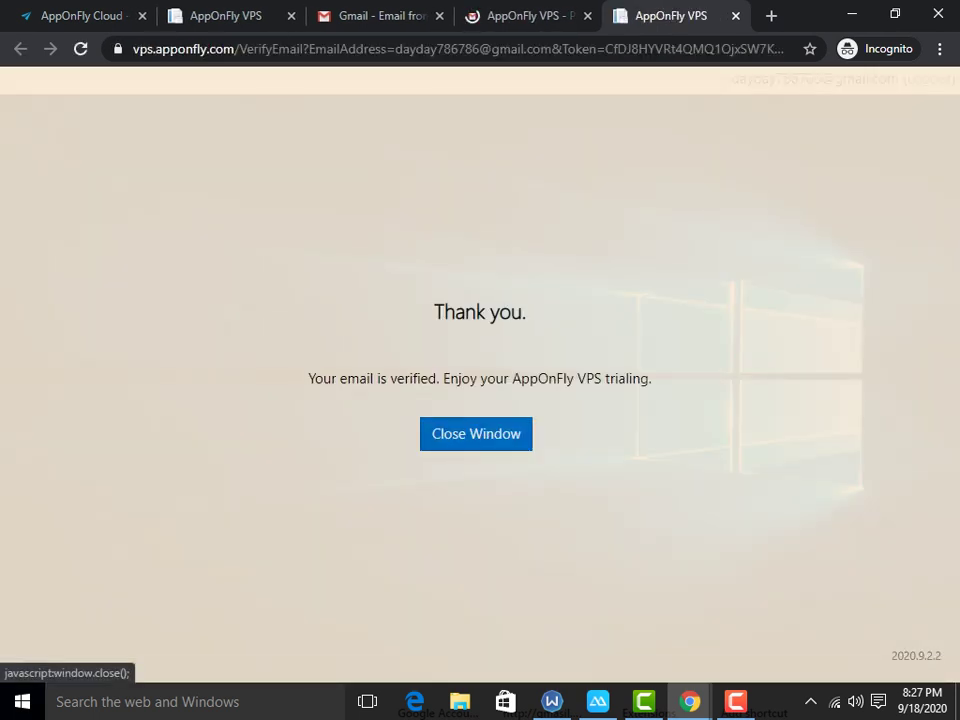
left_click(476, 433)
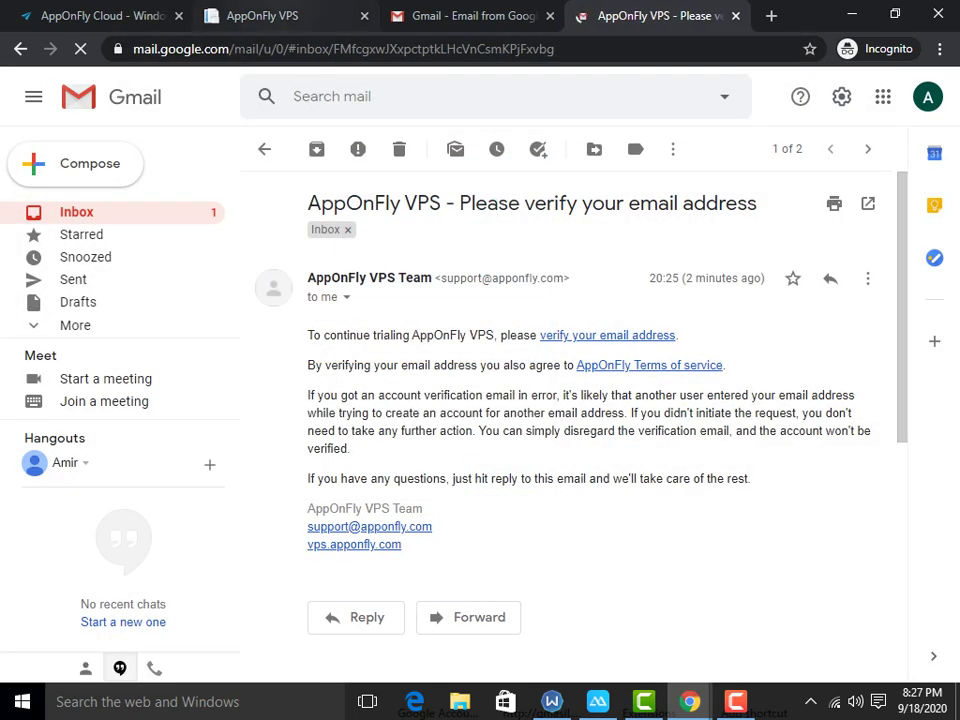
left_click(262, 15)
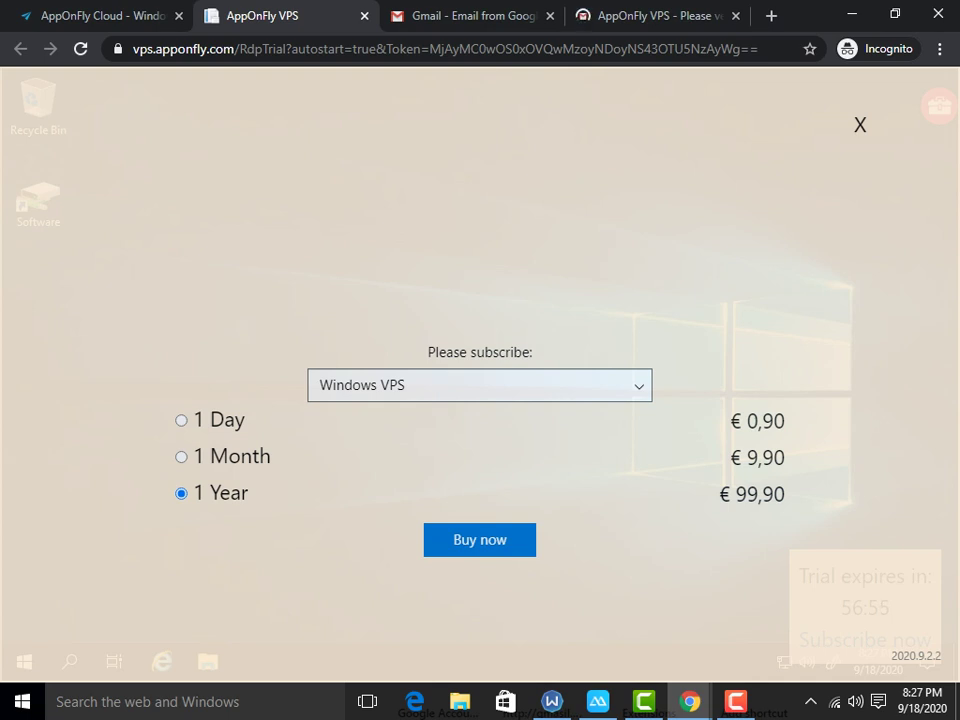
Step: Close the Windows VPS plan list and dismiss the Please subscribe overlay without choosing a plan
left_click(480, 385)
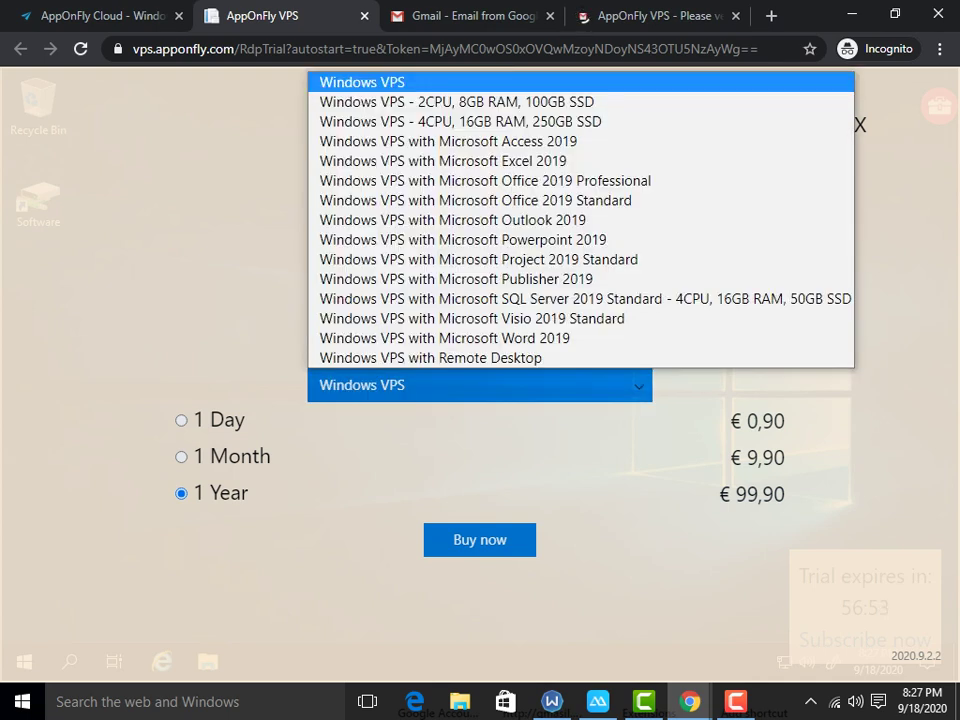
key("Escape")
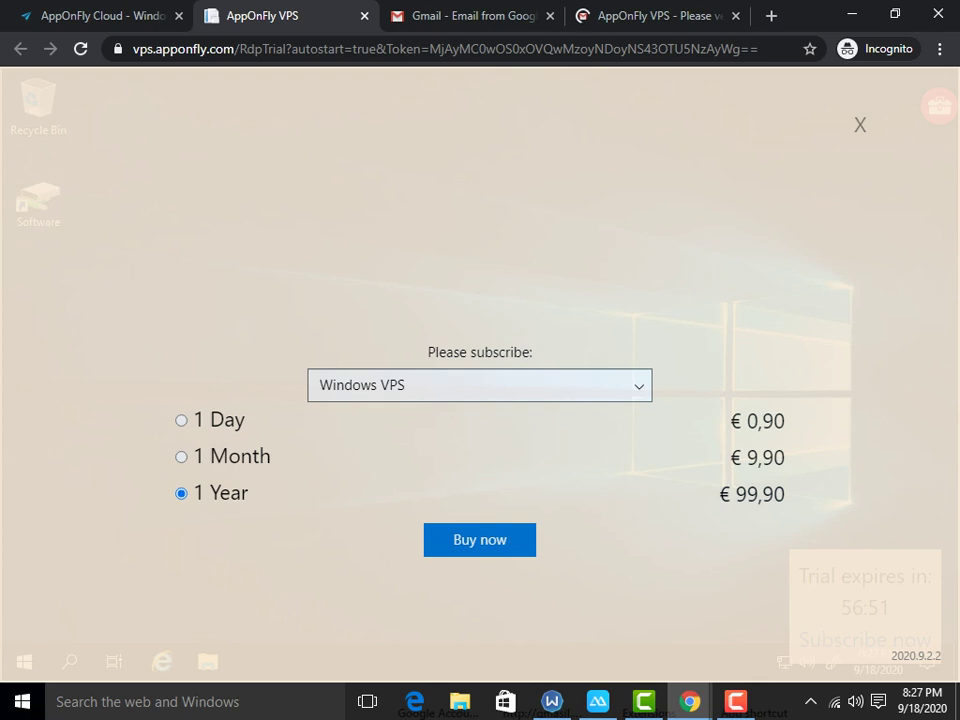
key("Escape")
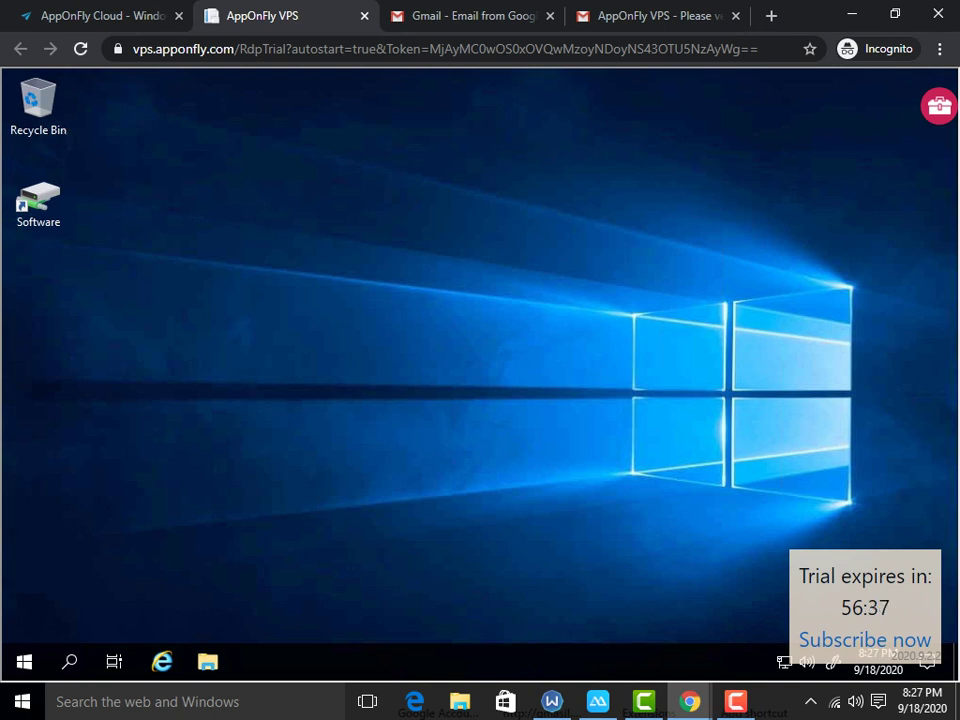
Step: Check the remote desktop's shortcut menu and the Start button's power-user menu, then dismiss them
right_click(236, 313)
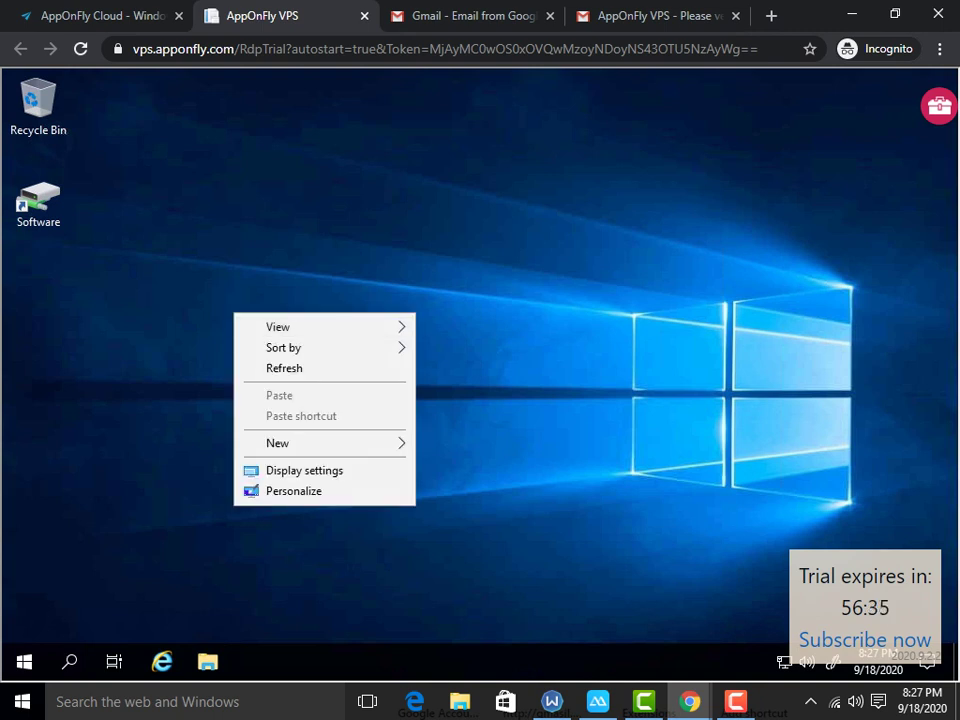
left_click(24, 661)
right_click(24, 661)
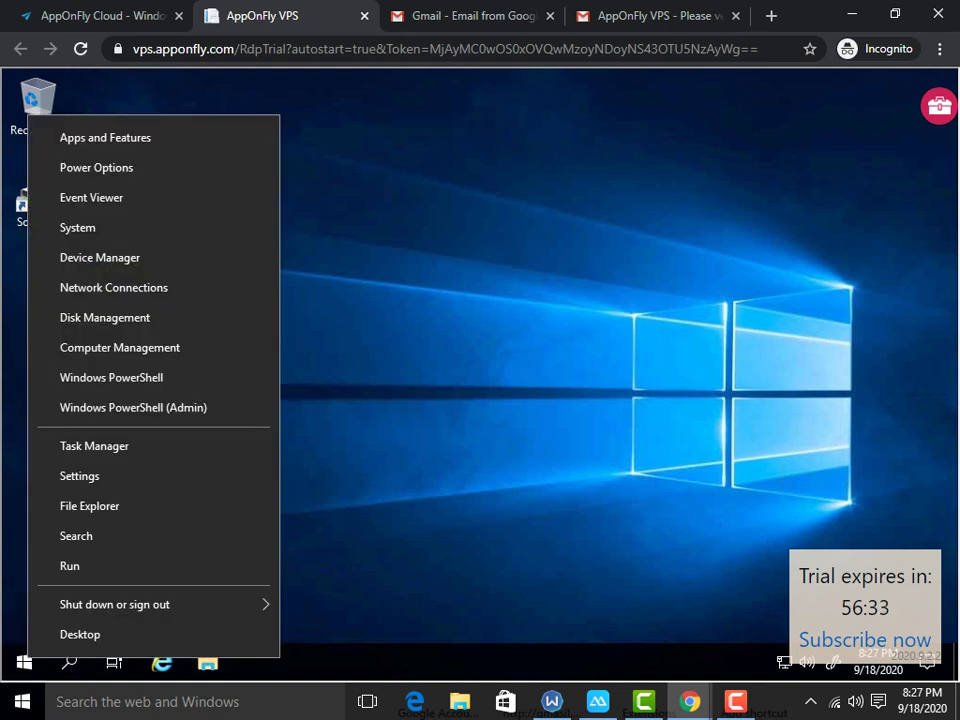
left_click(482, 384)
Step: Bring up the remote desktop's shortcut menu again at a few spots on the desktop
right_click(482, 384)
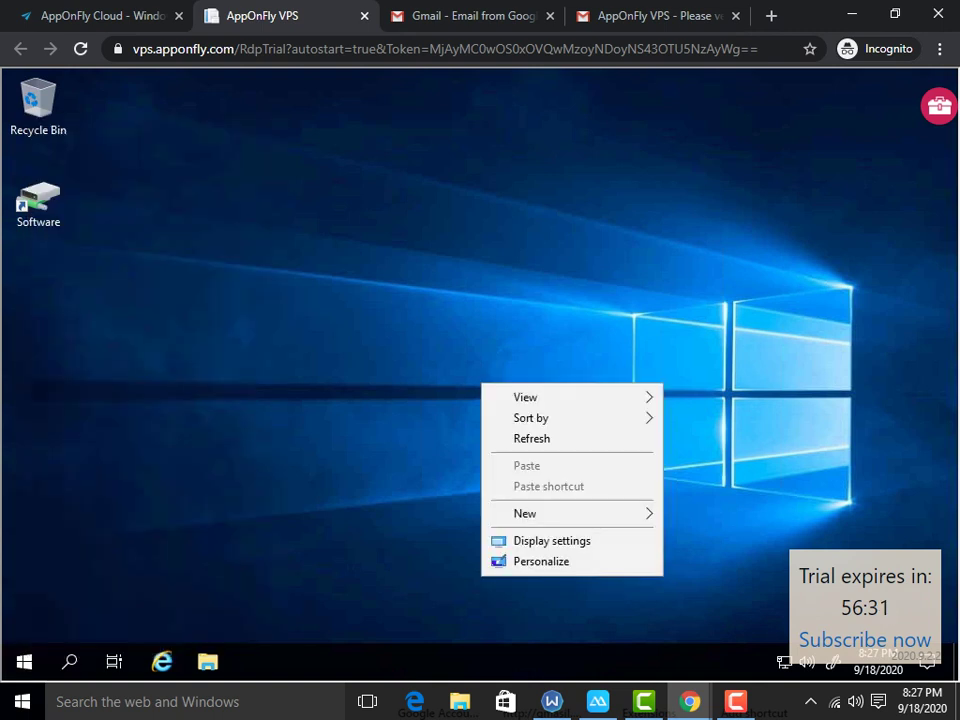
right_click(412, 443)
right_click(425, 416)
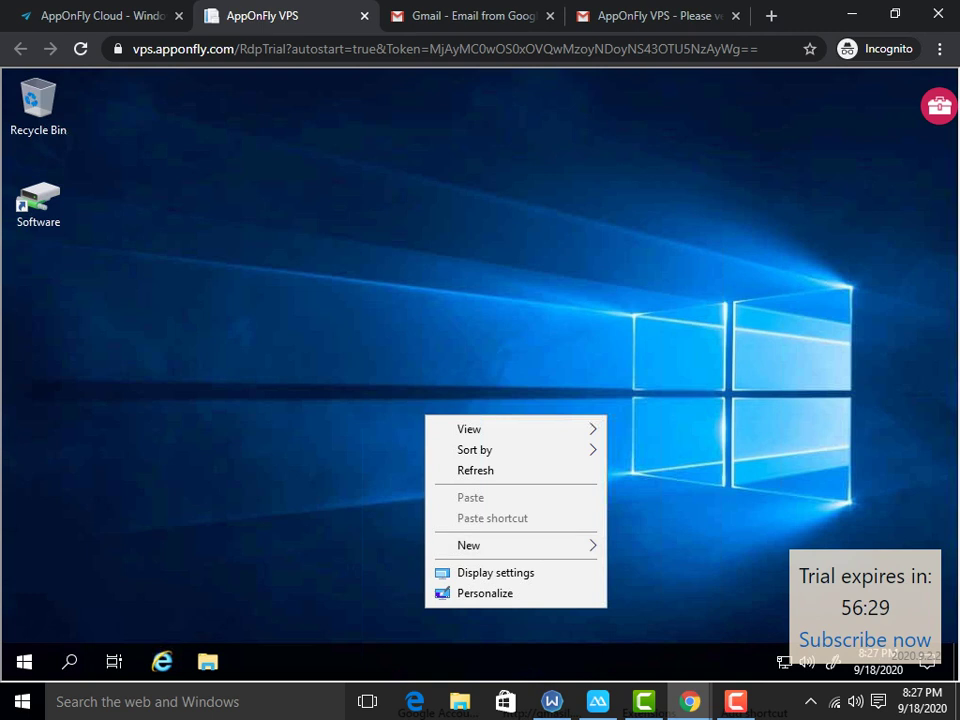